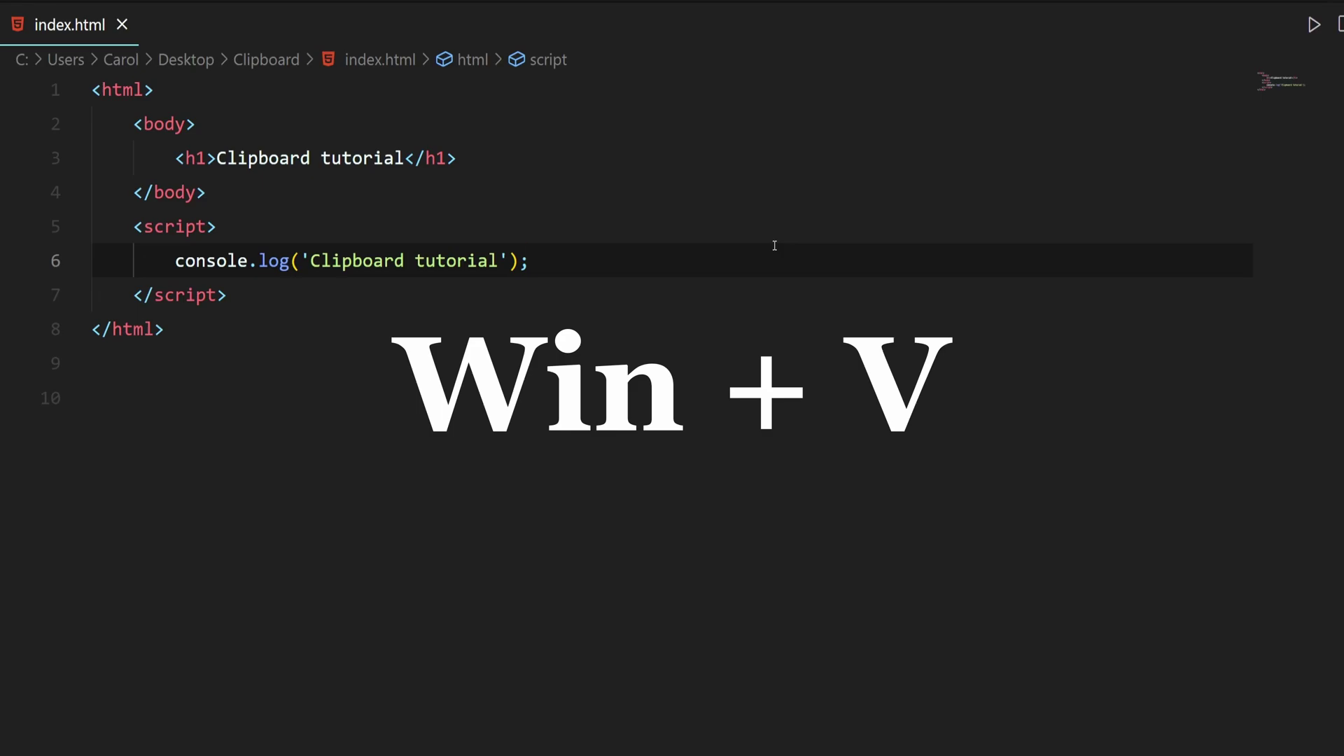
- Bring up clipboard history with Win+V, choose Turn on, and dismiss the panel
key(super+v)
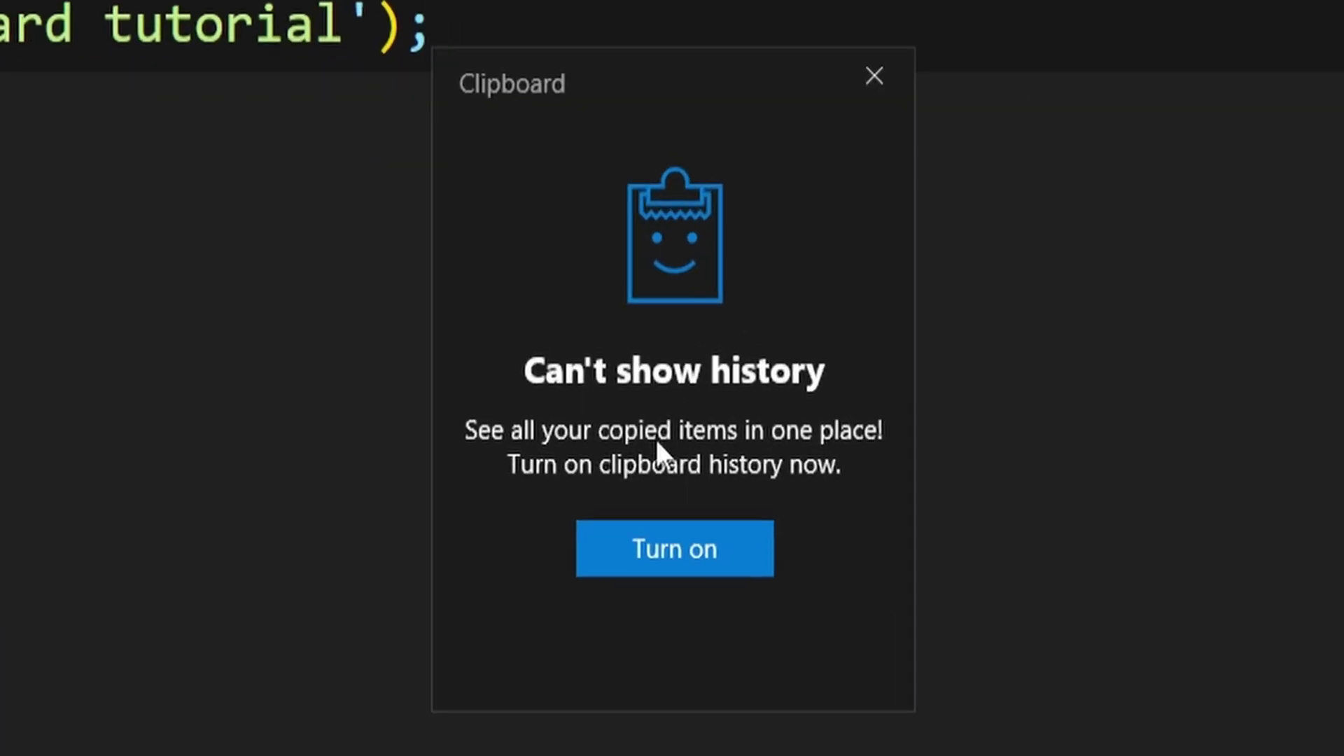
click(661, 542)
click(772, 257)
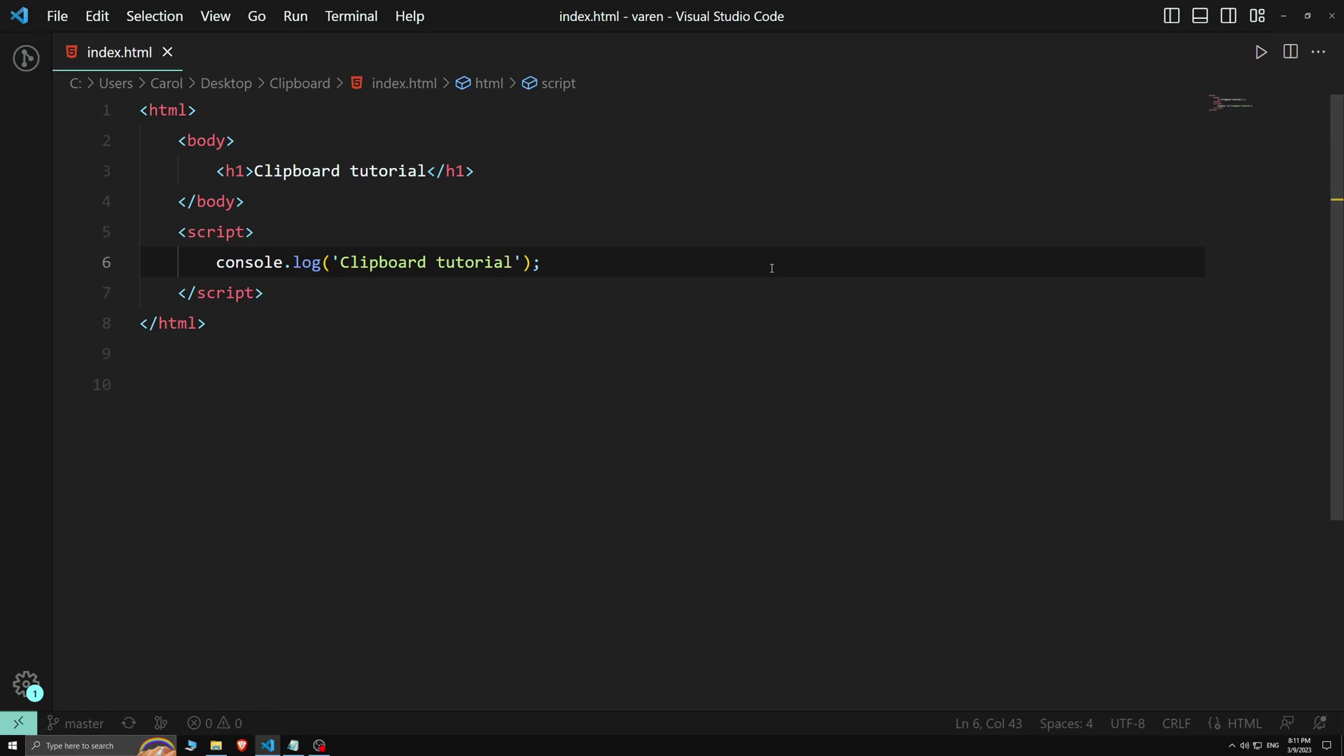
- Find Clipboard settings through taskbar search and set the Clipboard history toggle to On
click(112, 745)
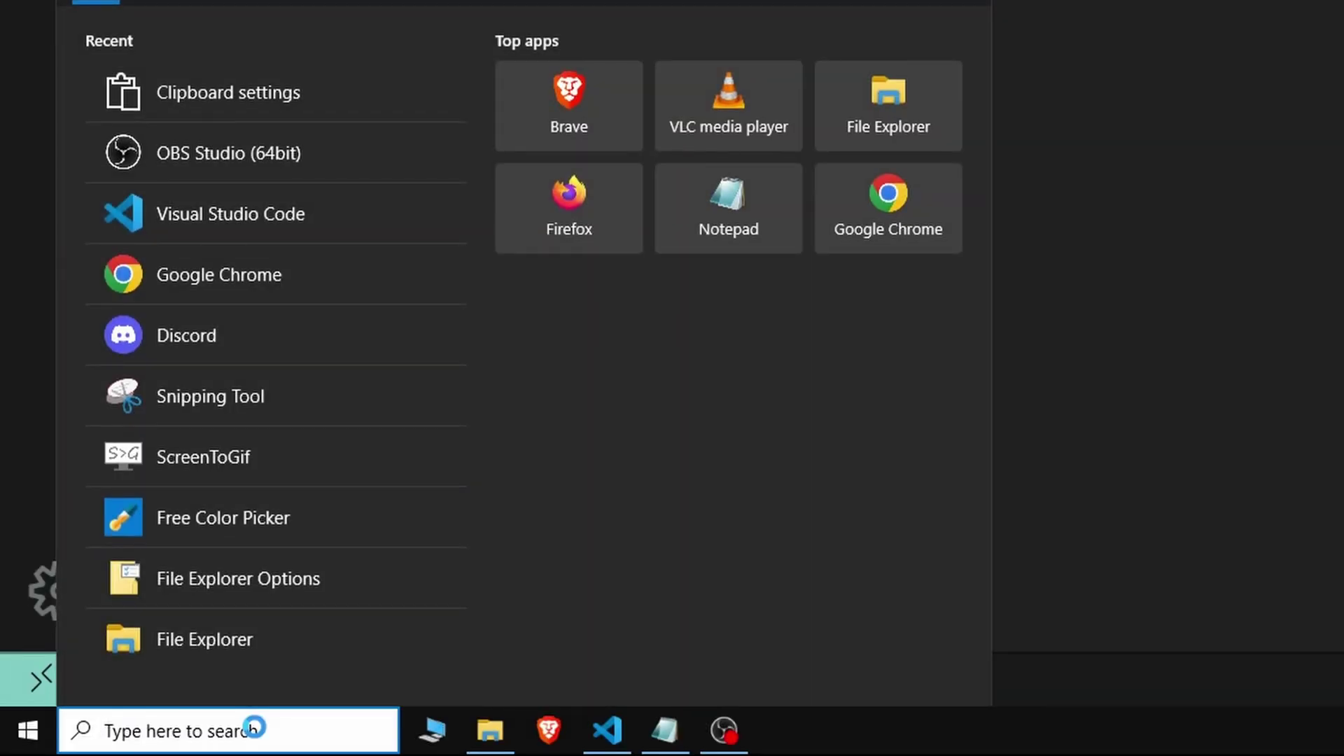
text(clipboard se)
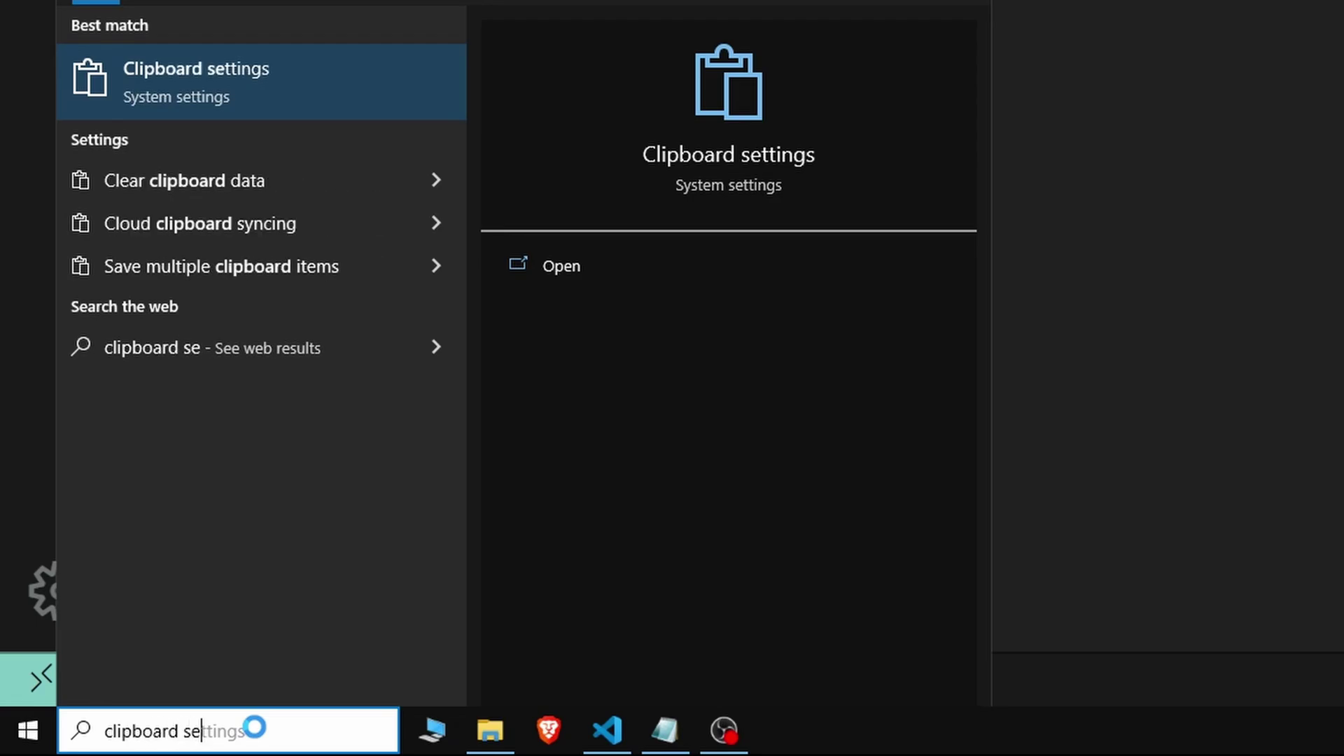
text(ttings)
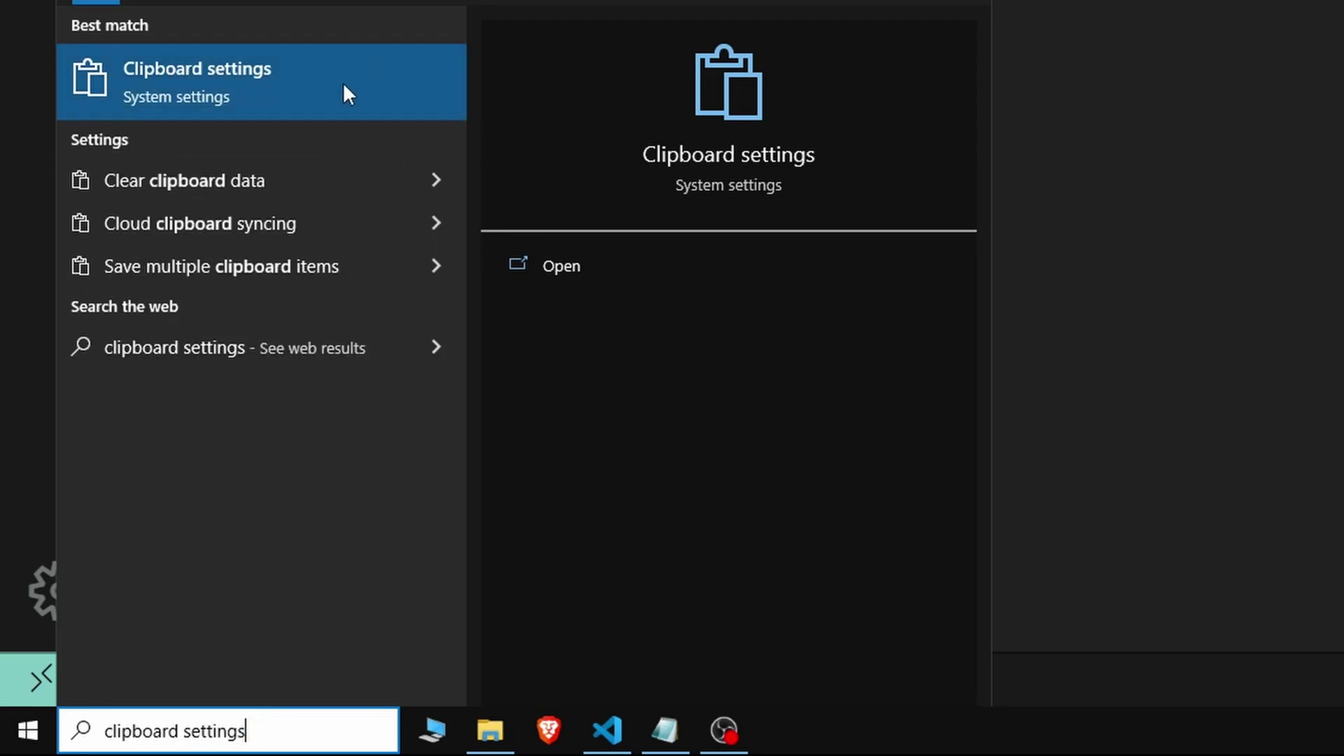
click(343, 82)
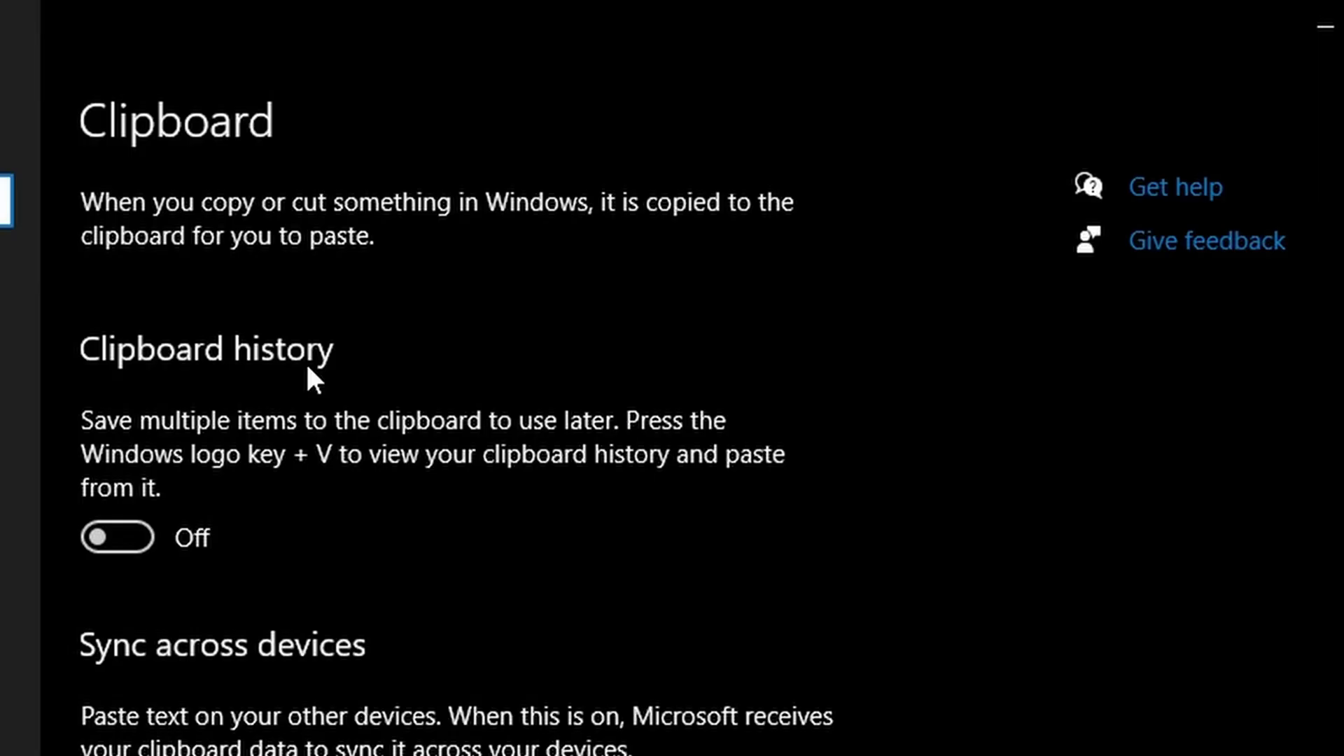
click(142, 532)
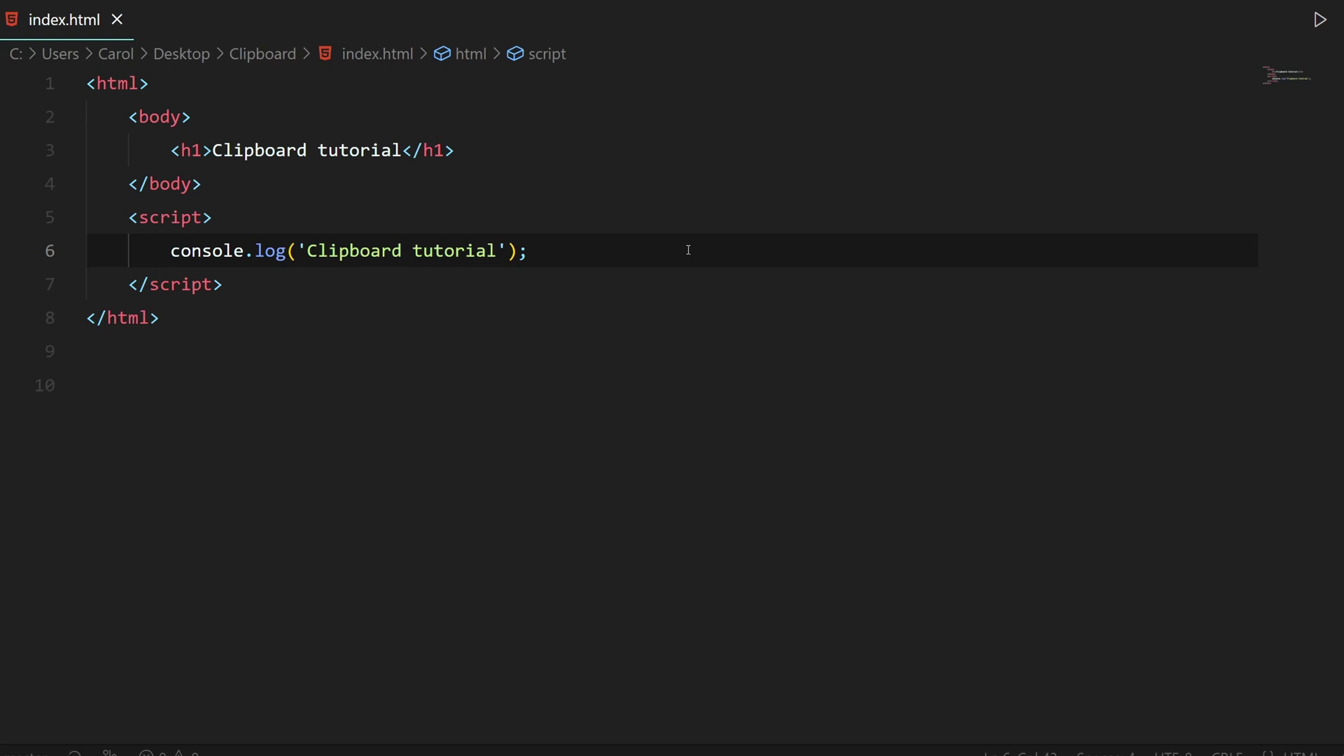
key(super+v)
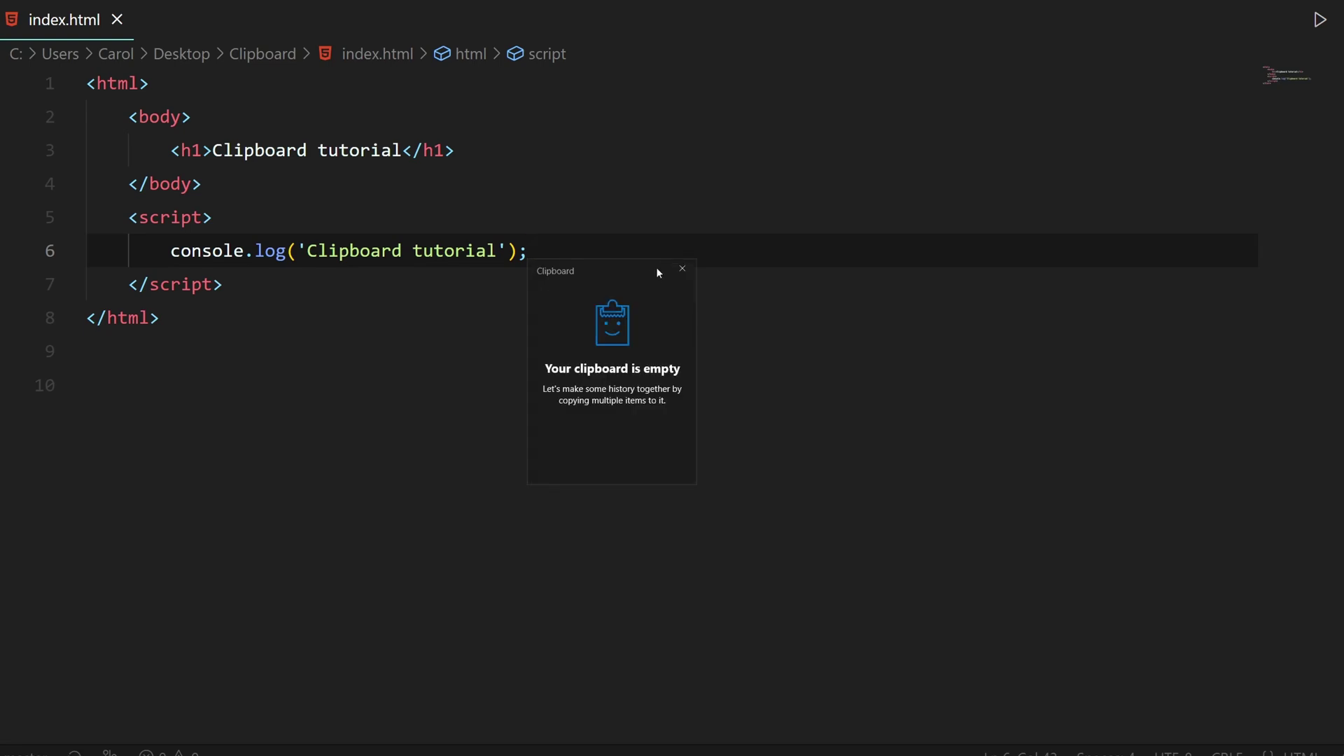
click(681, 269)
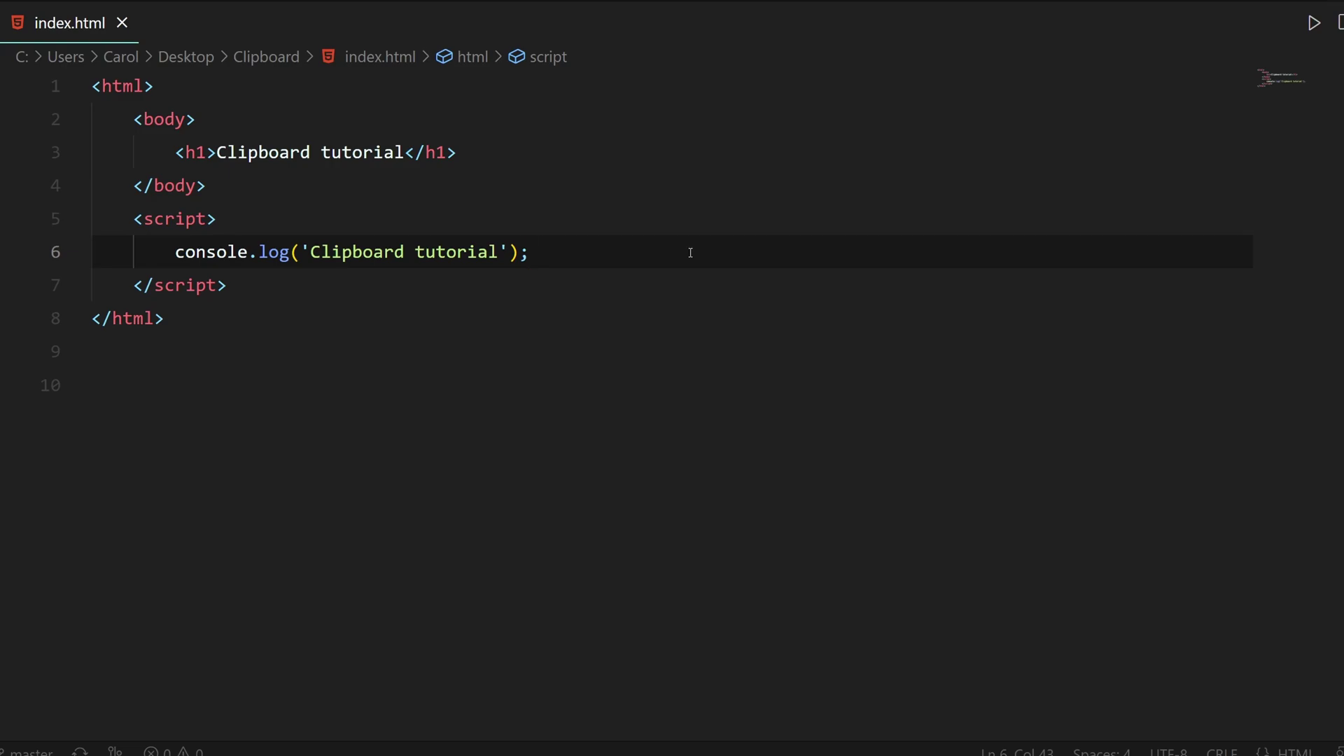
- Copy line 6's console.log statement, then paste its clipboard history entry back over line 6
drag(690, 253, 175, 252)
right_click(199, 253)
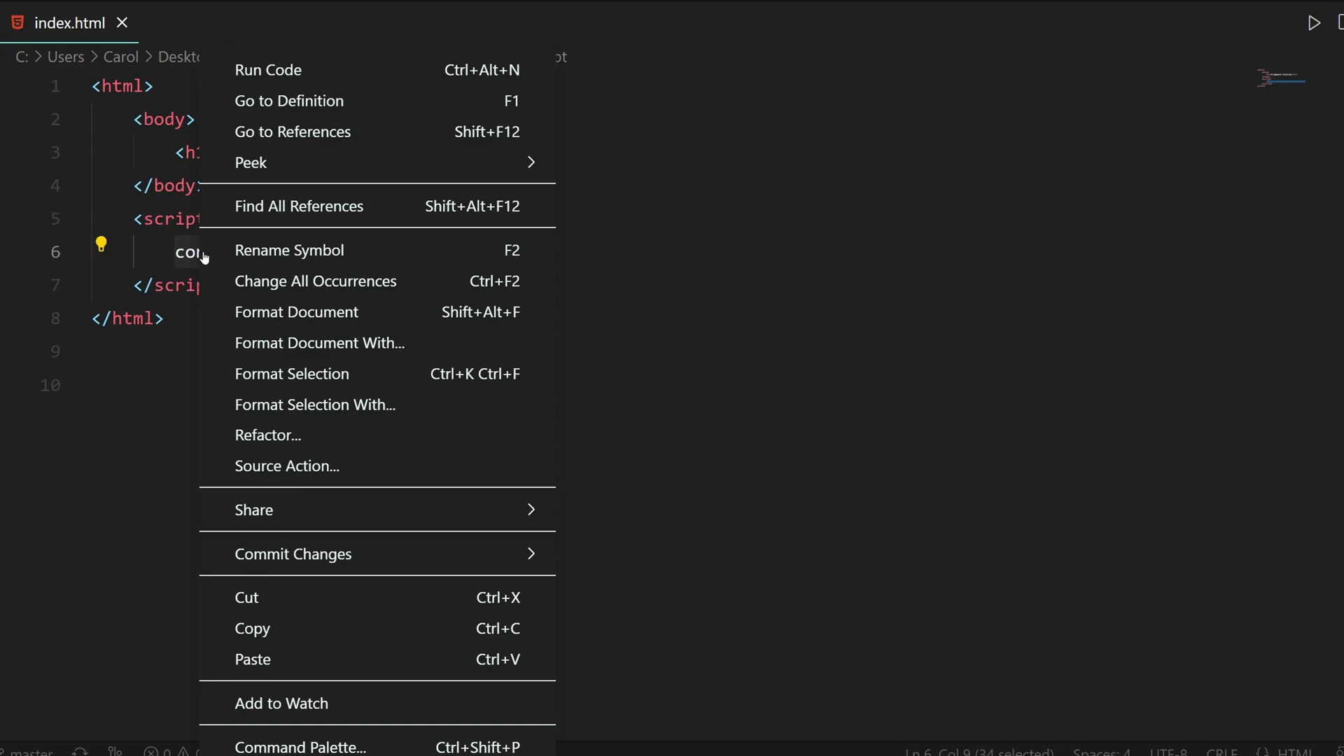
click(306, 629)
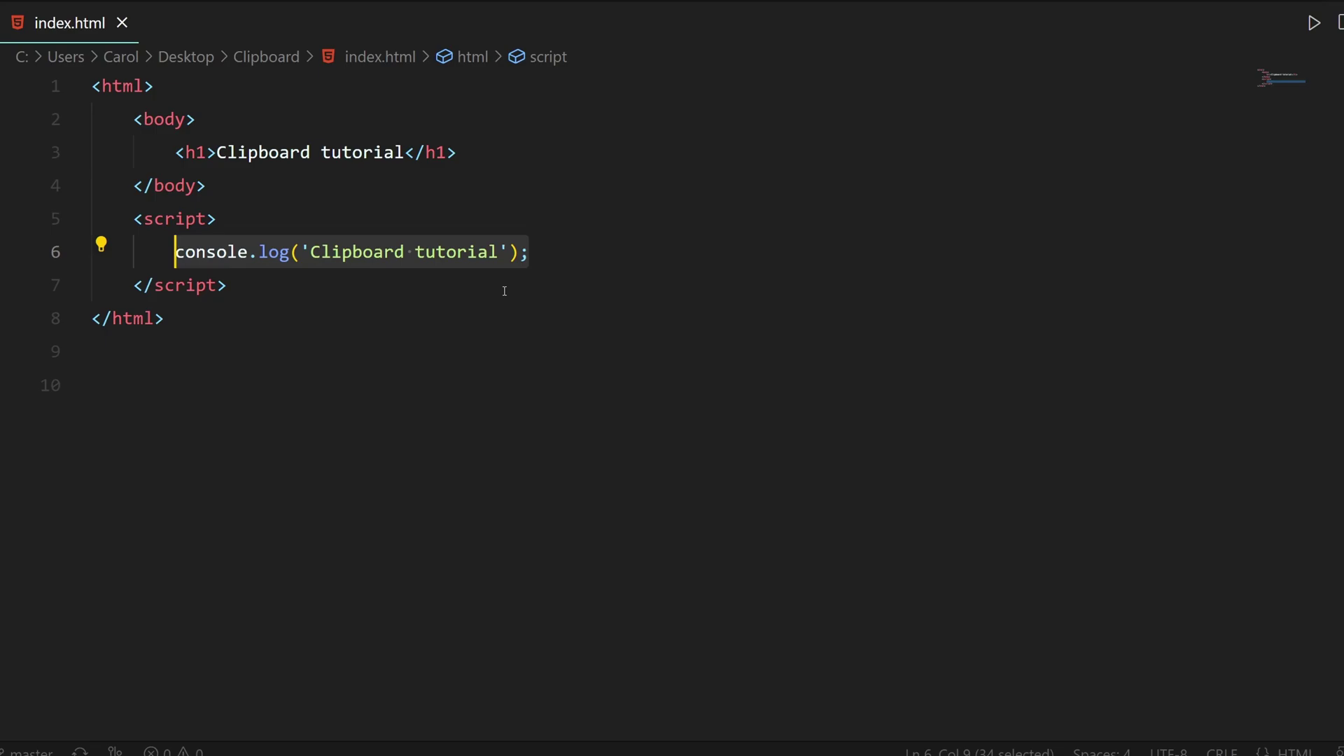
key(super+v)
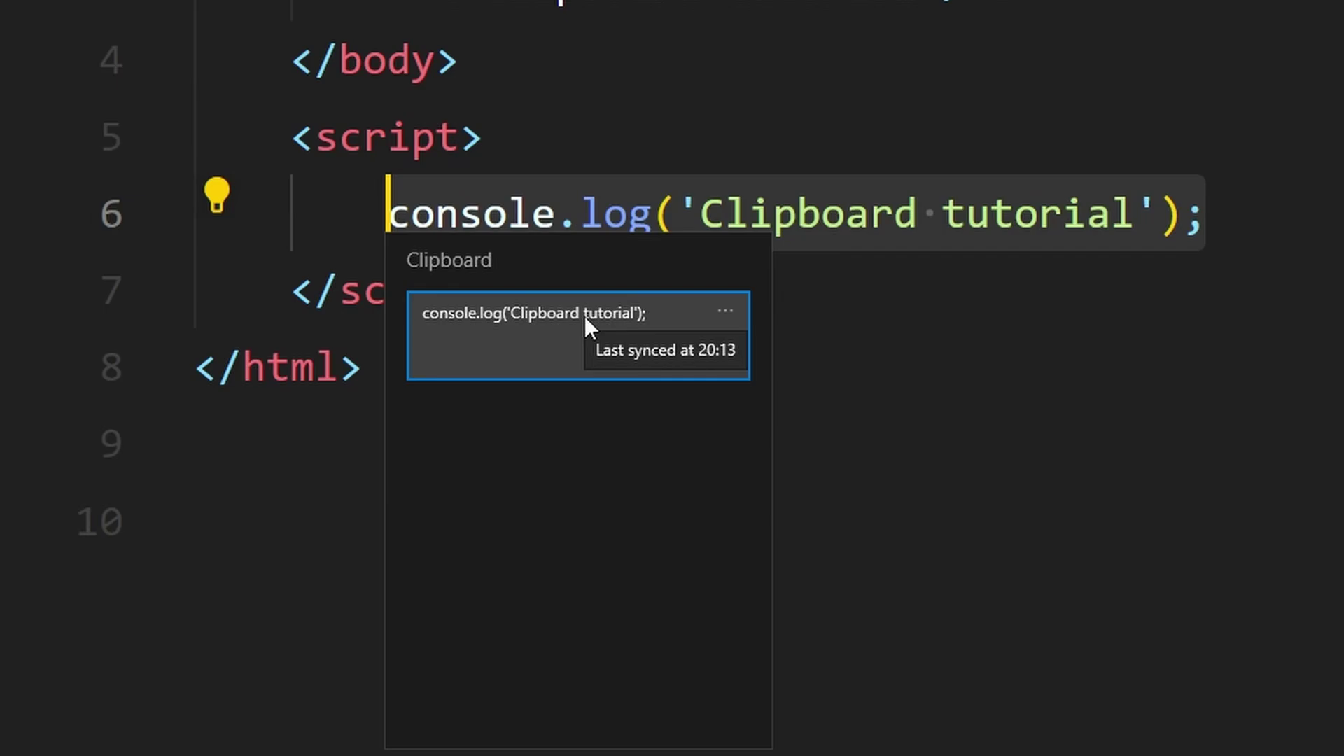
click(584, 318)
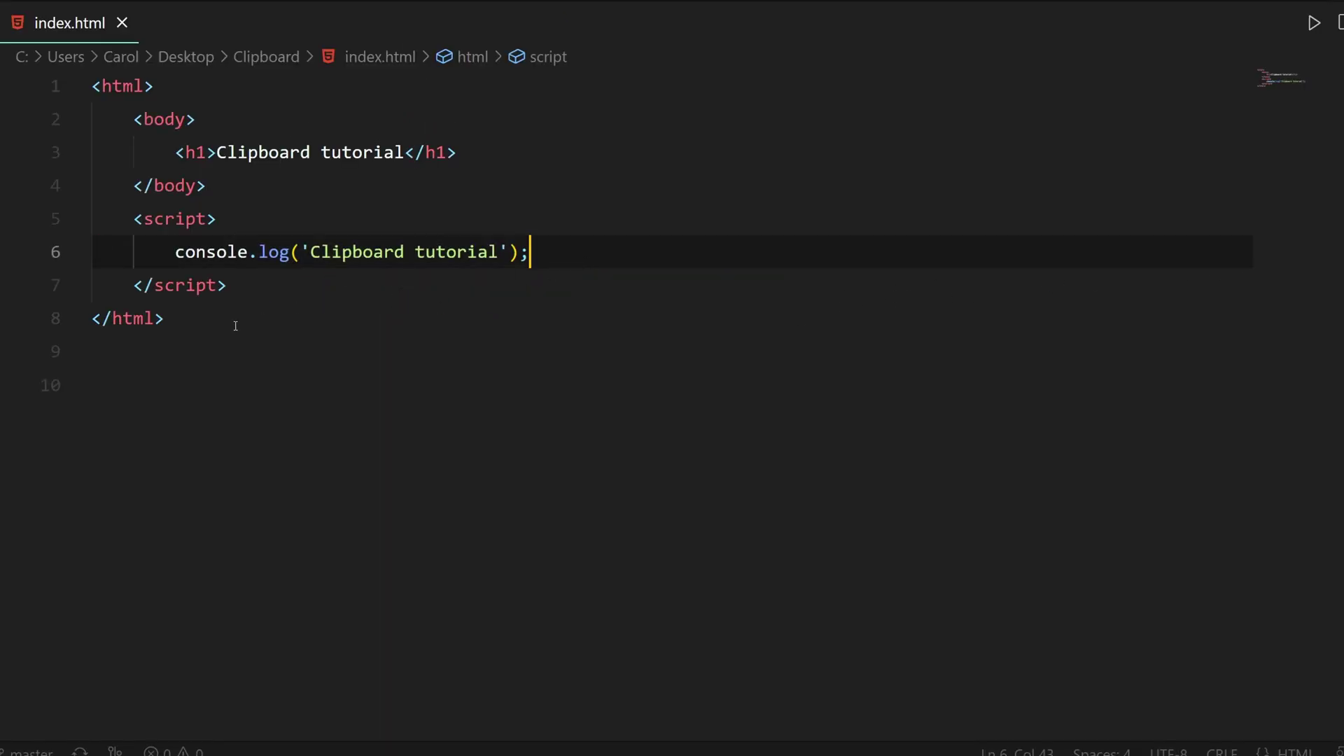
- Copy lines 1–8 of index.html and confirm history lists it above the console.log entry
mouse_move(232, 320)
mouse_down()
mouse_move(90, 150)
mouse_move(95, 105)
mouse_up()
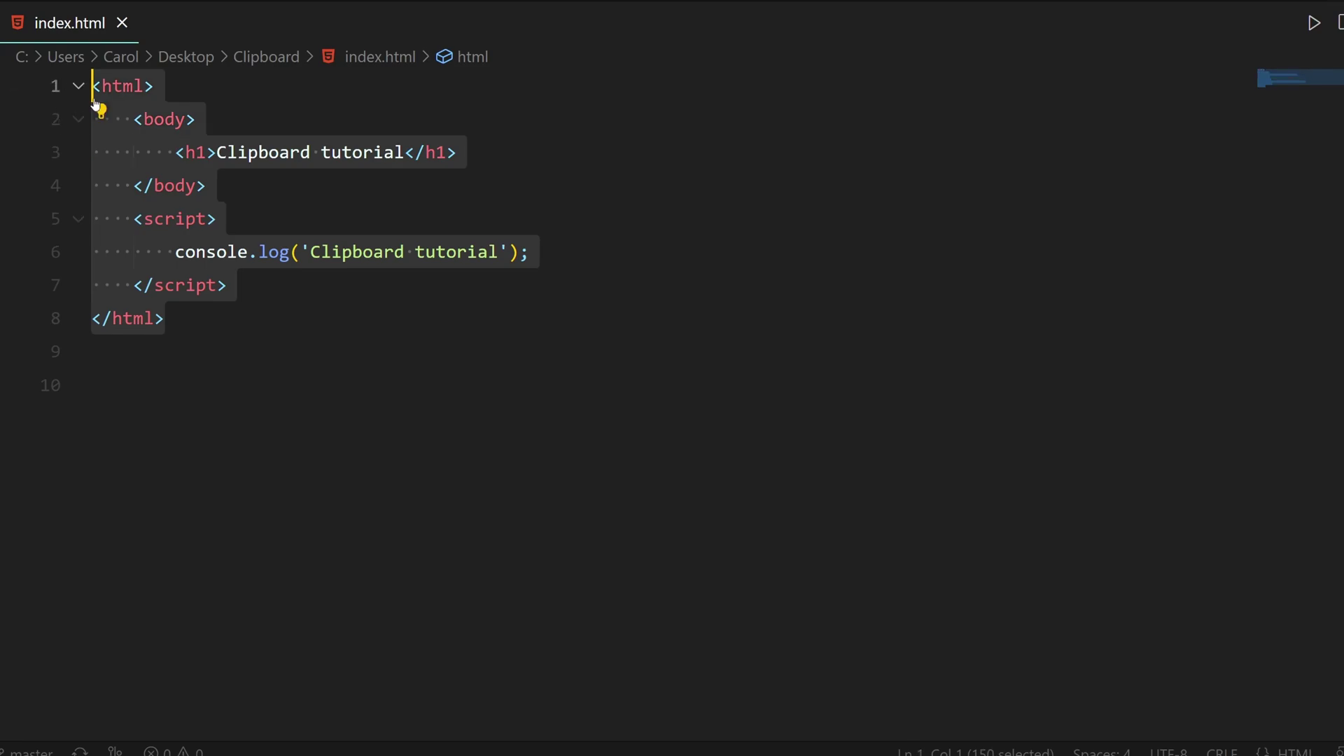
right_click(187, 125)
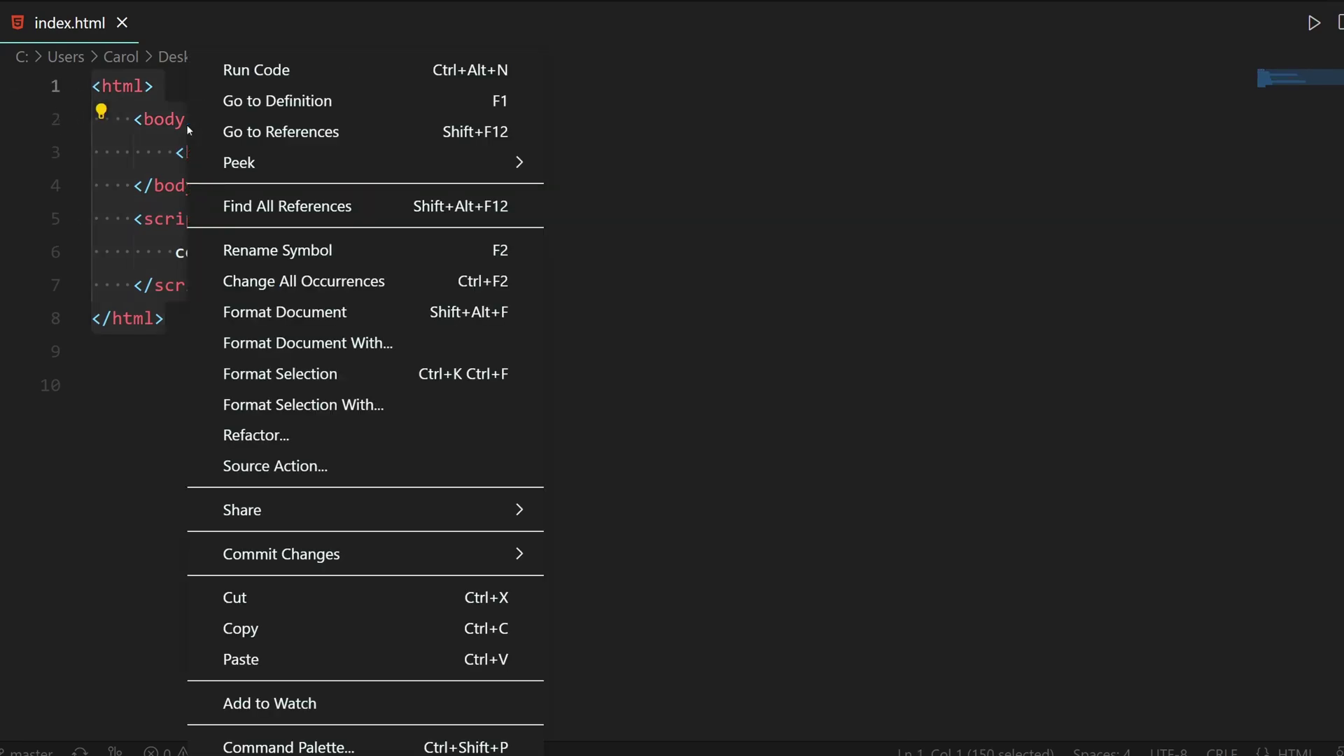
click(314, 627)
key(super+v)
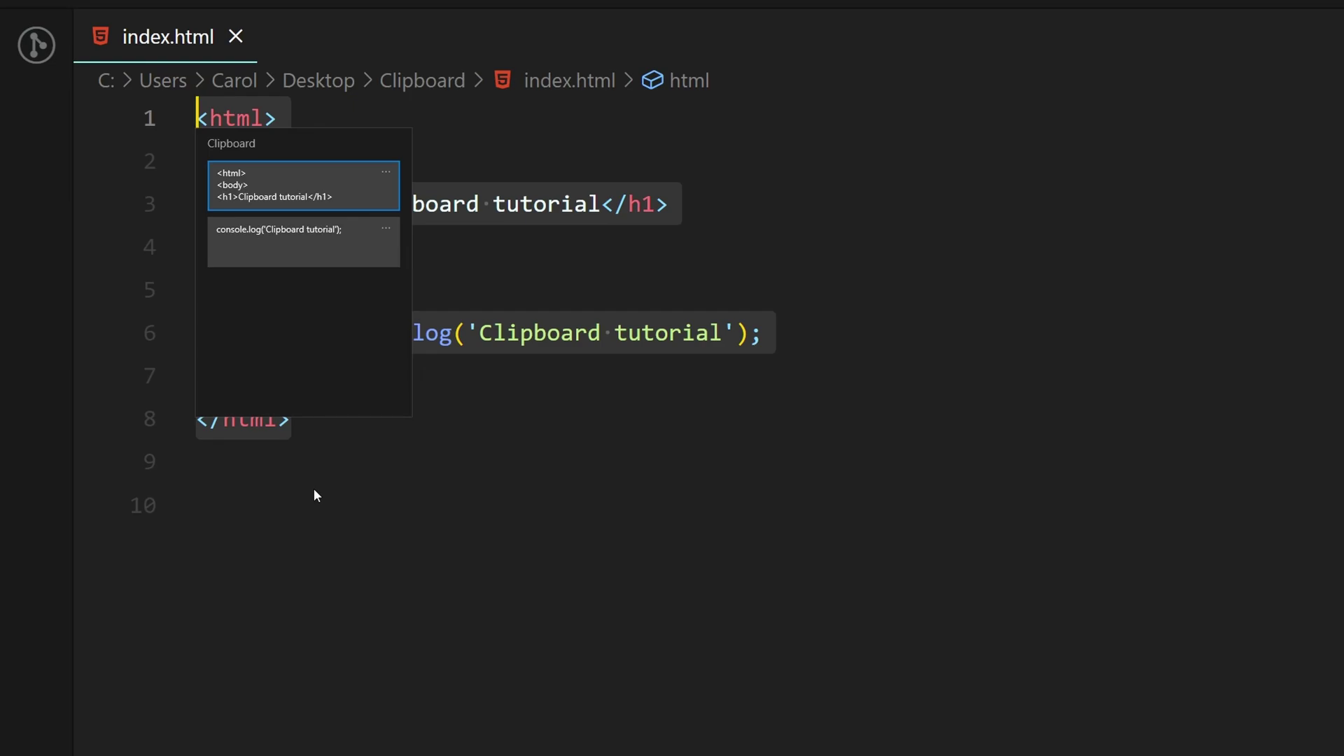
key(Escape)
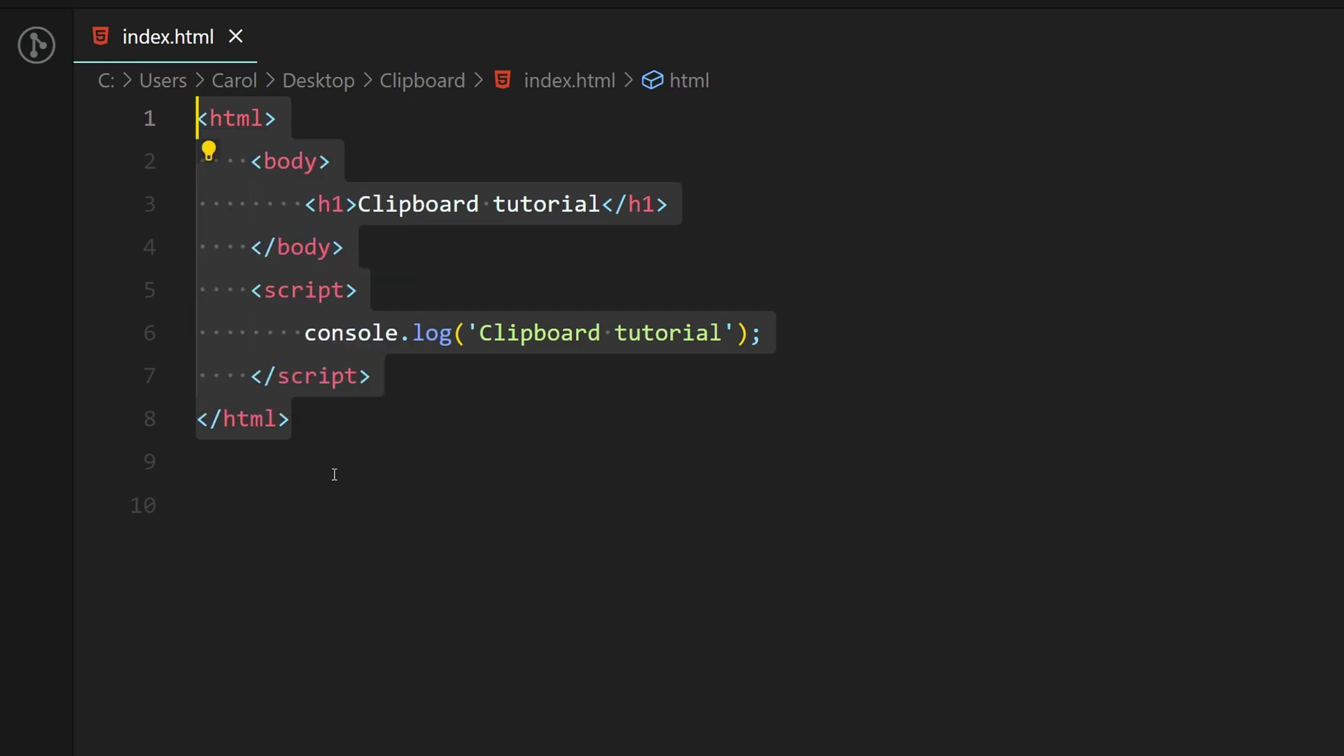
- Paste the HTML history entry at empty line 10, filling lines 10–17, then reopen clipboard history
click(311, 496)
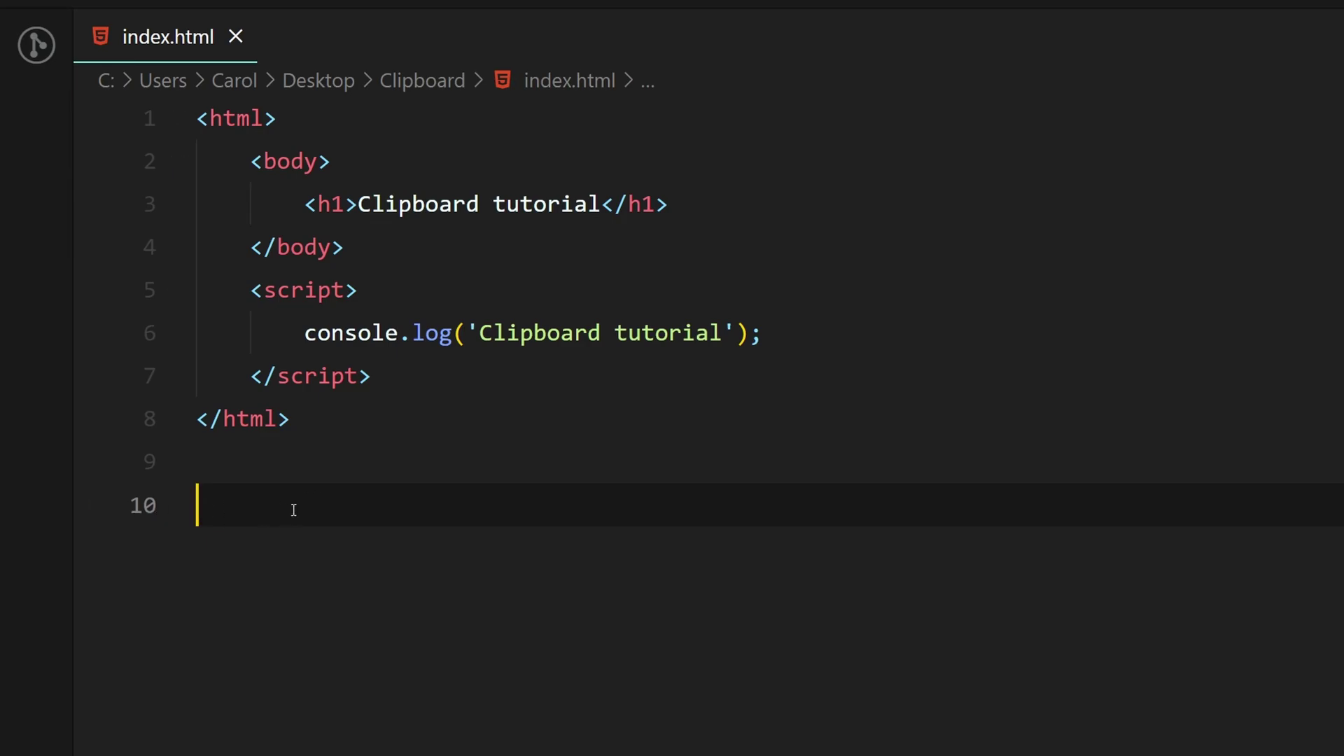
key(super+v)
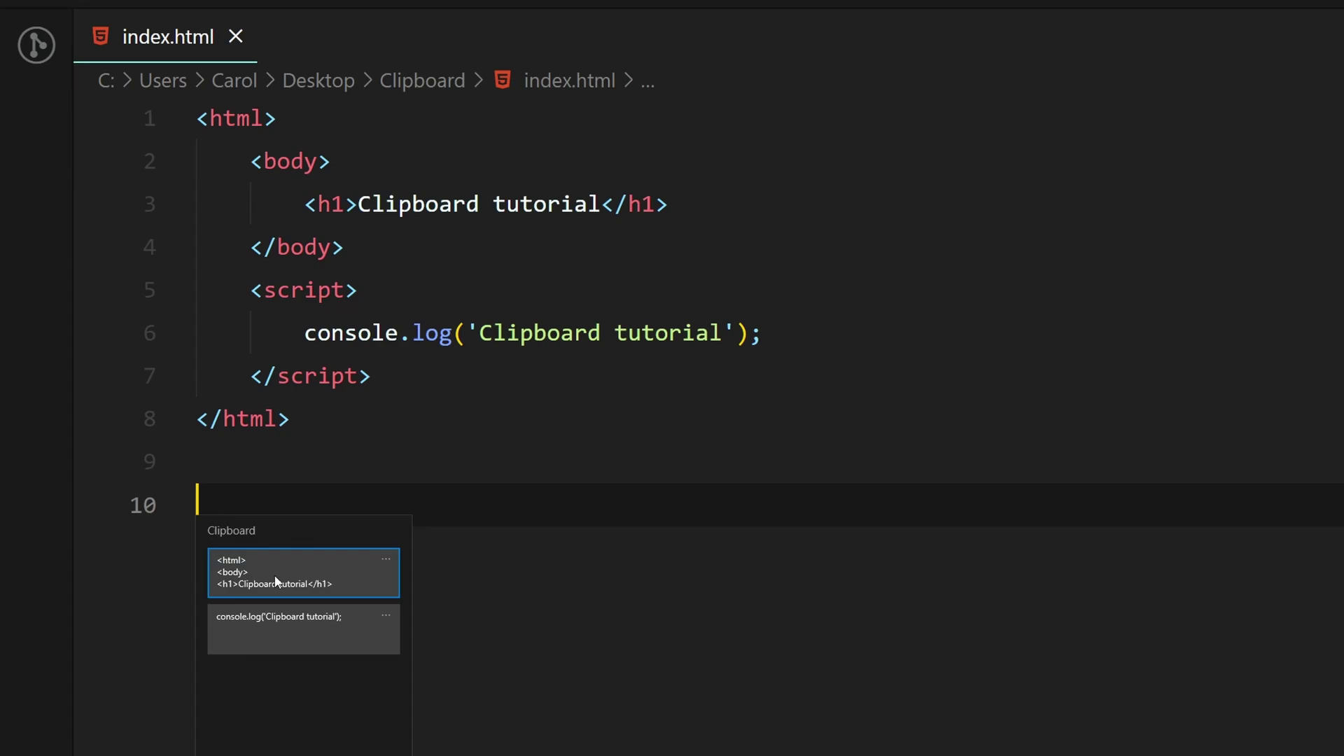
click(274, 575)
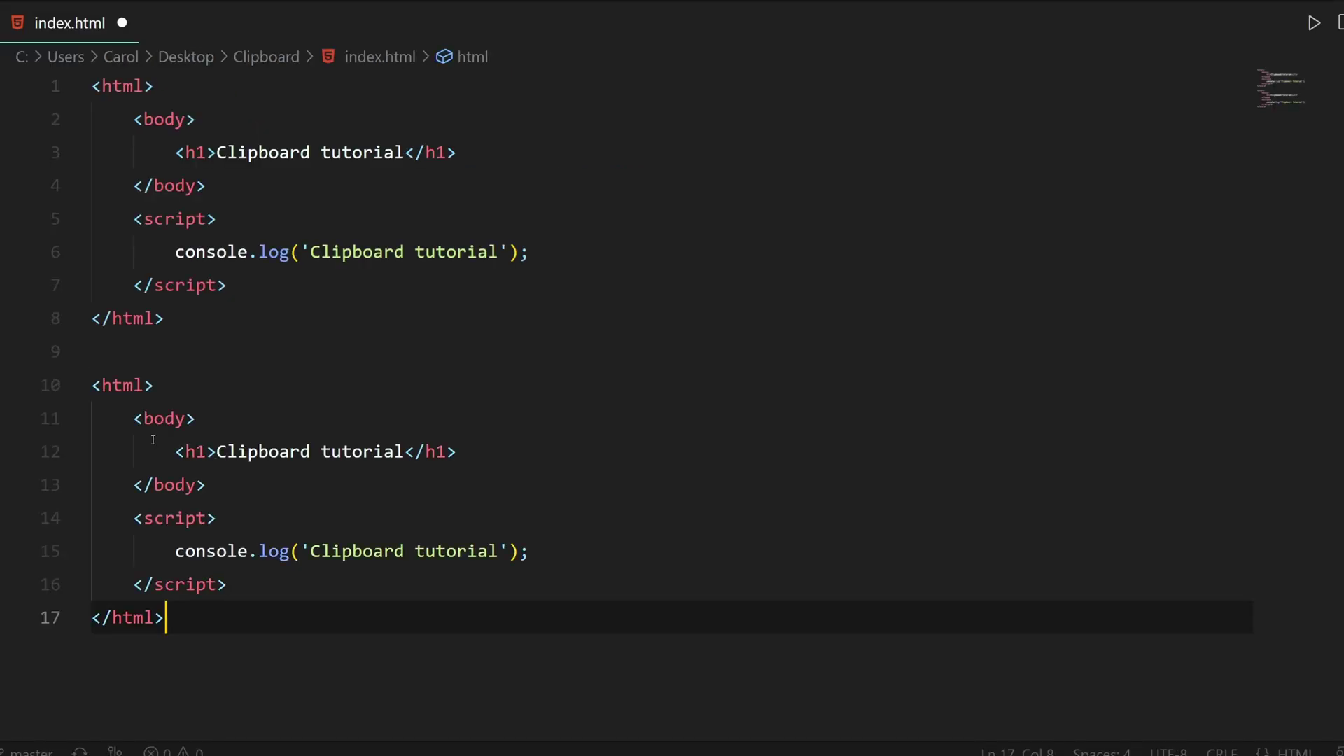
key(super+v)
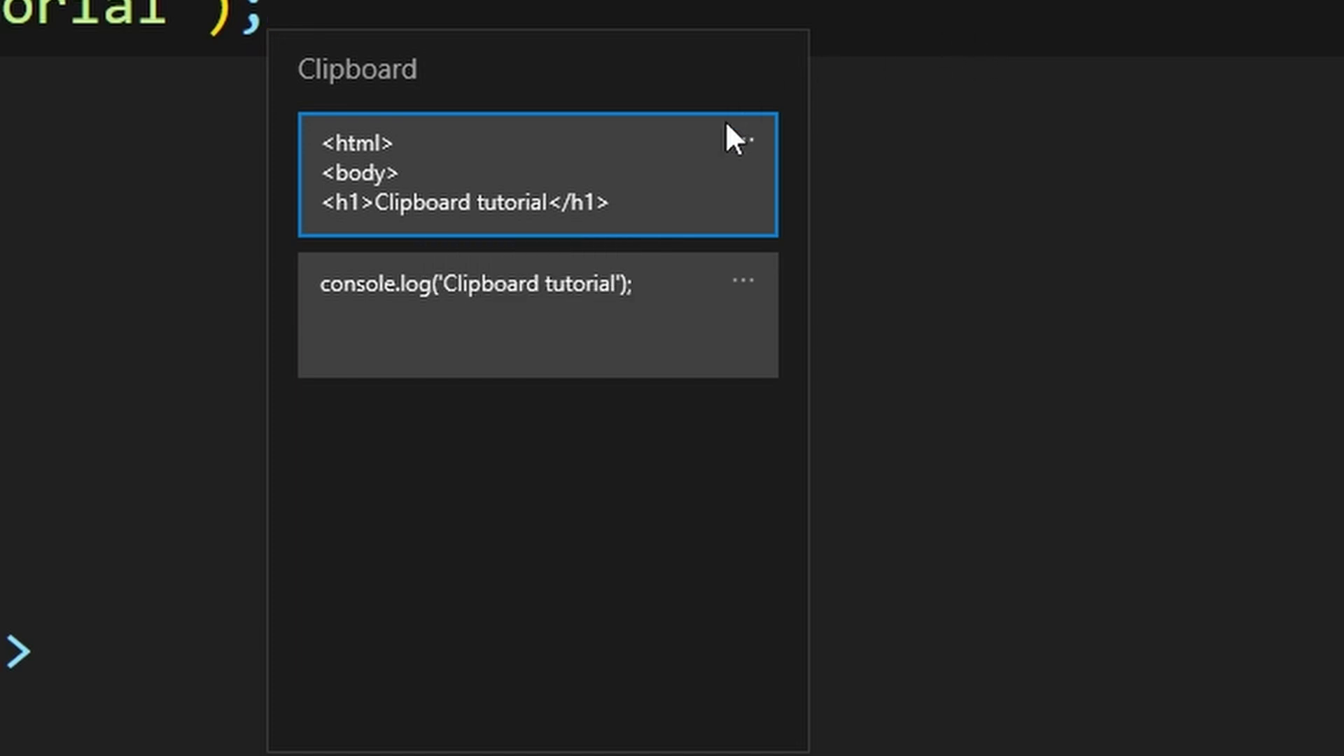
- Use each entry's … menu to delete the HTML document entry and pin the console.log entry
click(751, 135)
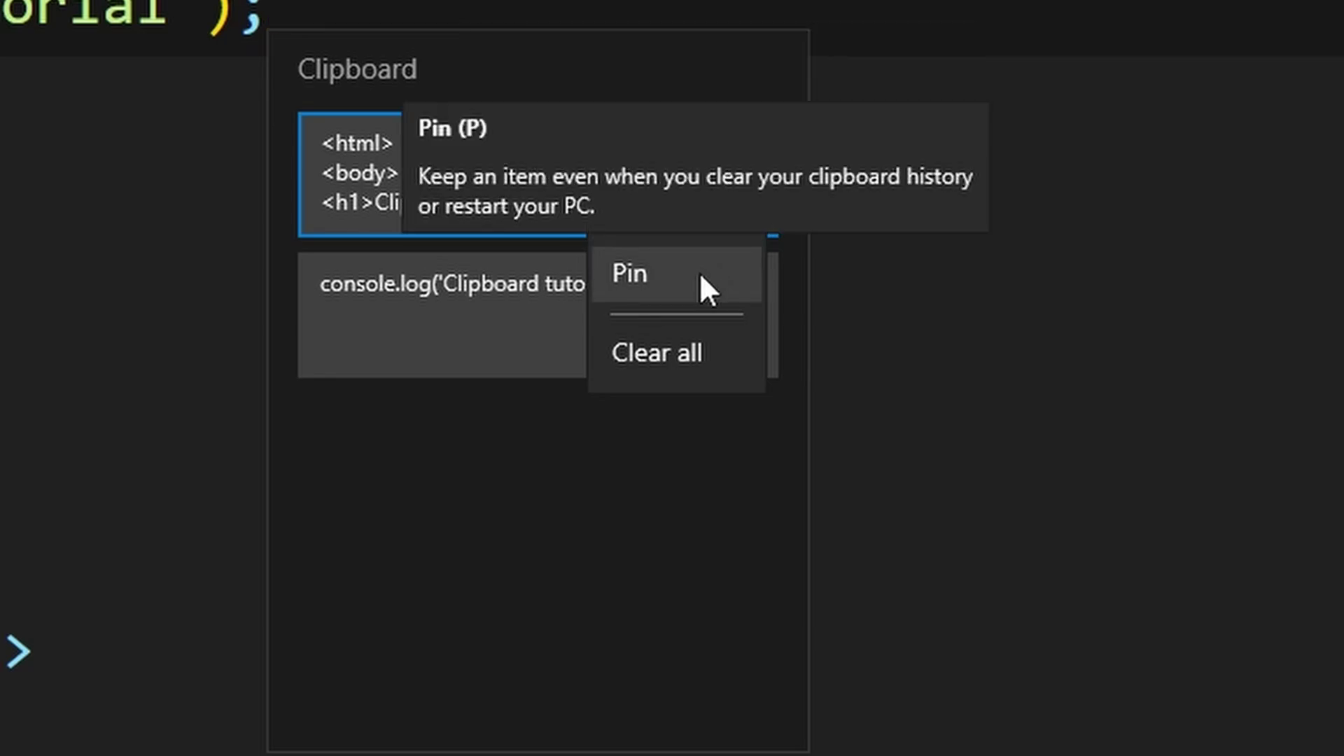
click(711, 205)
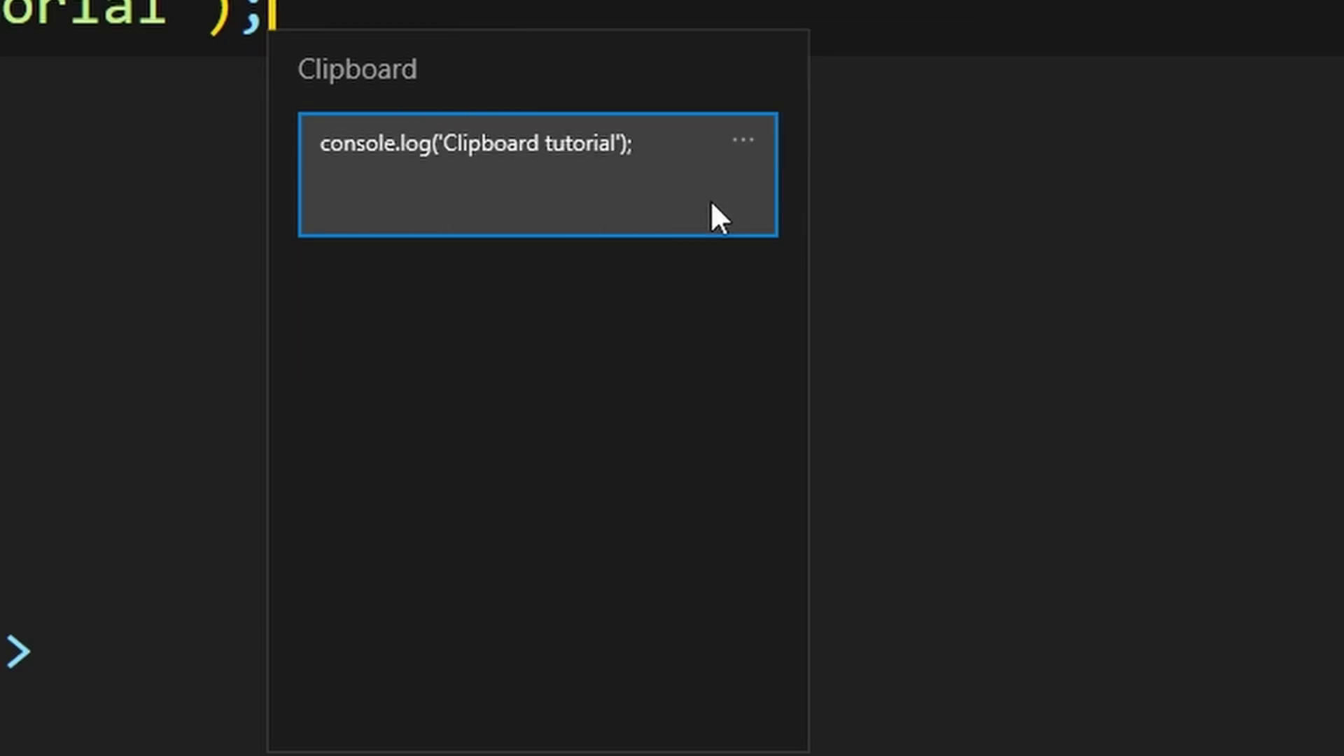
click(743, 135)
click(667, 272)
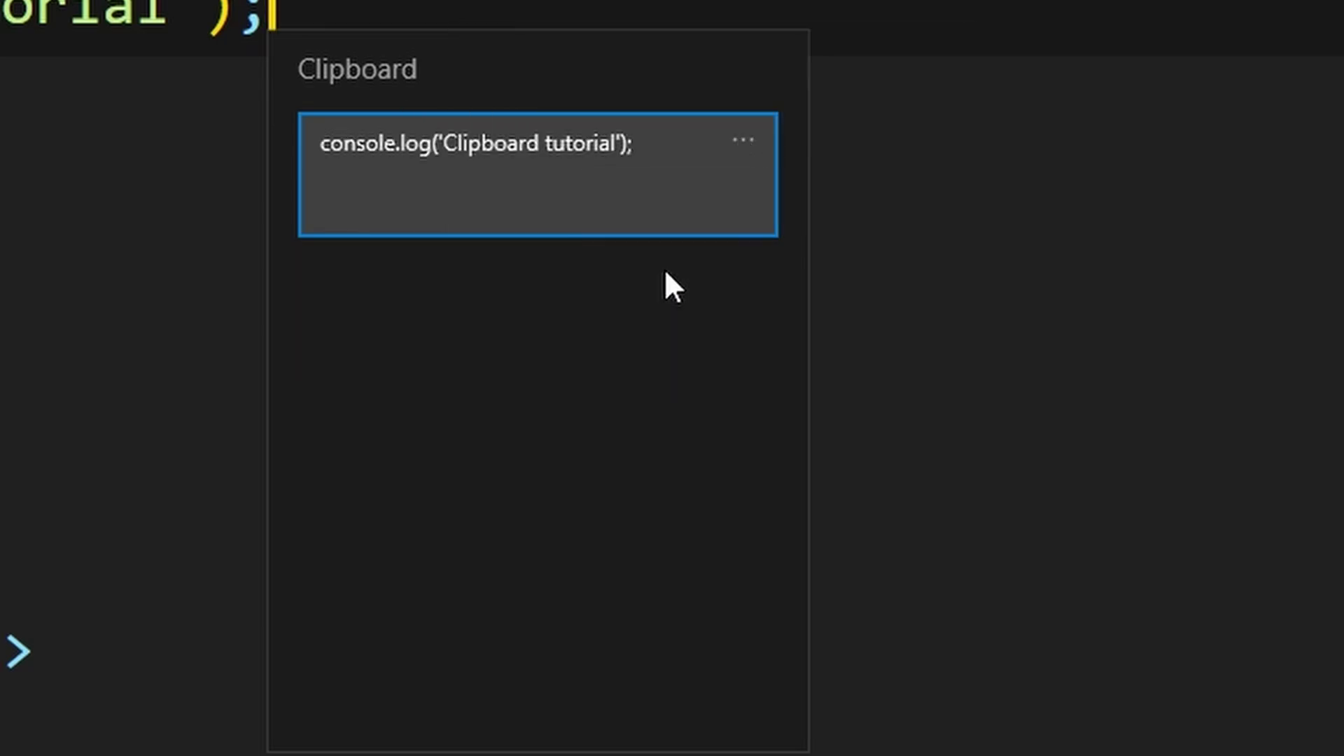
click(737, 133)
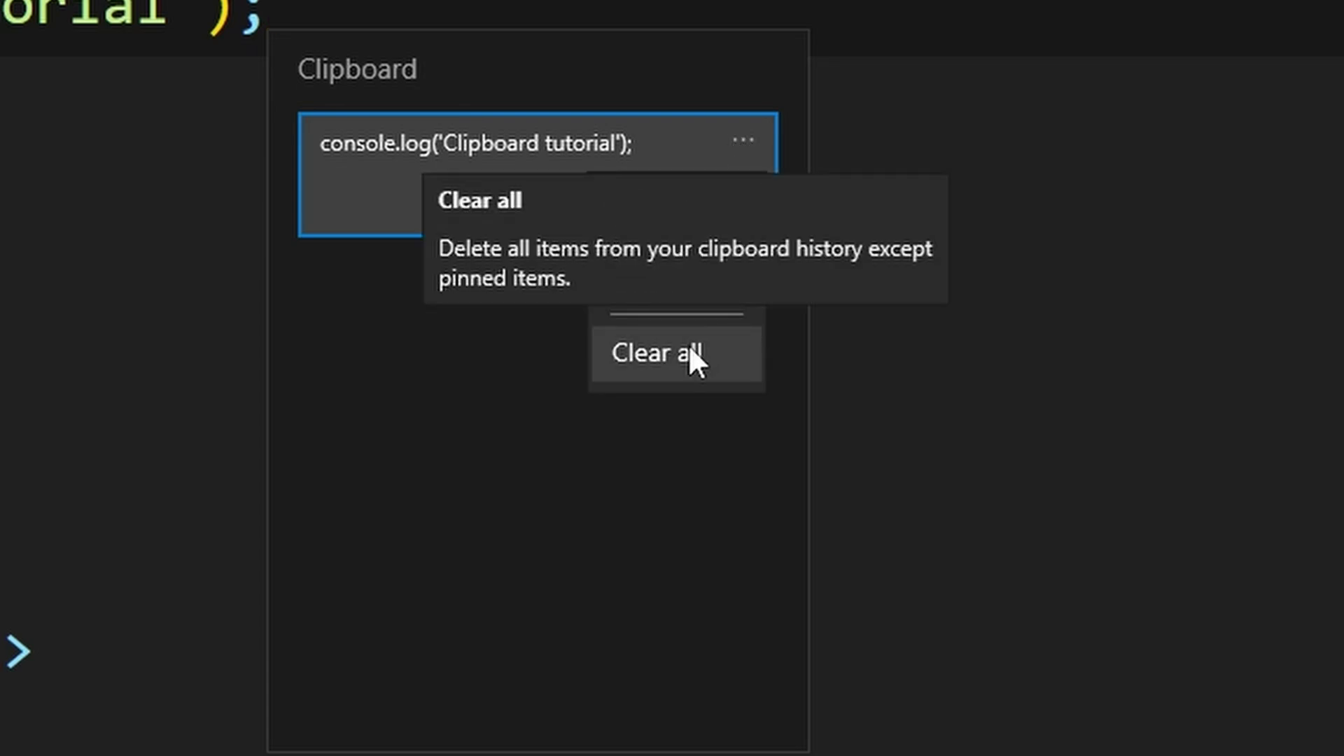